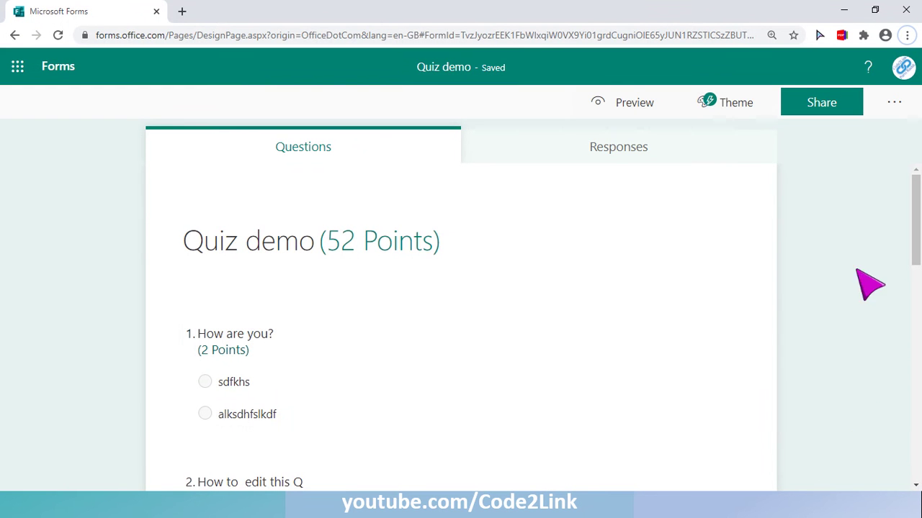
Show the Theme ideas panel beside the Quiz demo quiz
click(725, 108)
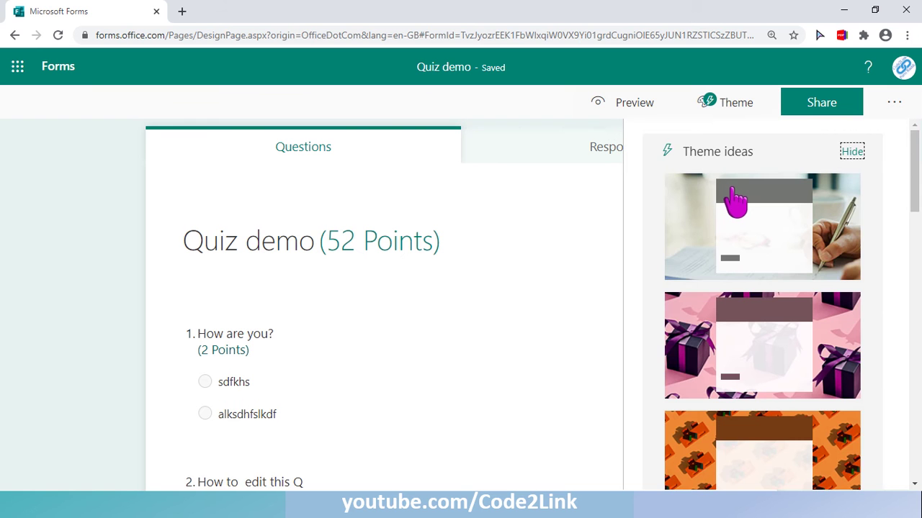
Open the Customise theme options from the bottom of the theme list
scroll(732, 216, down, 8)
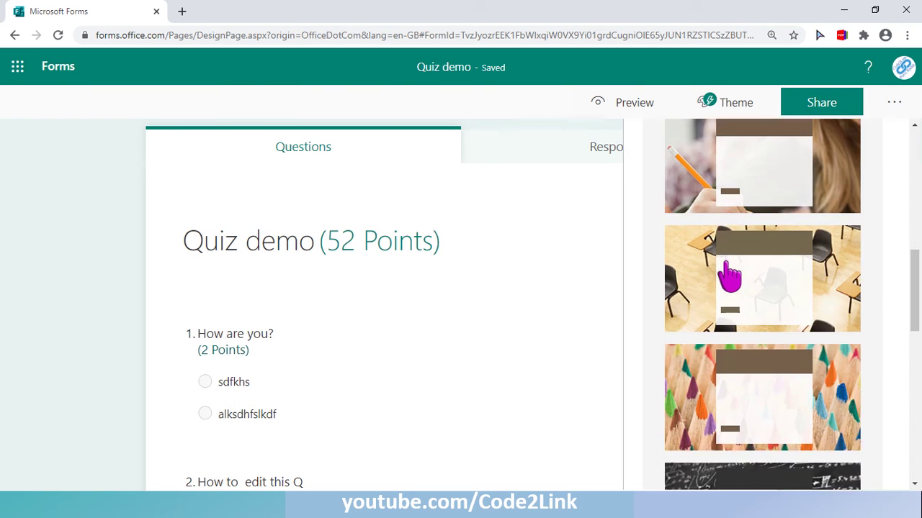
scroll(729, 277, down, 10)
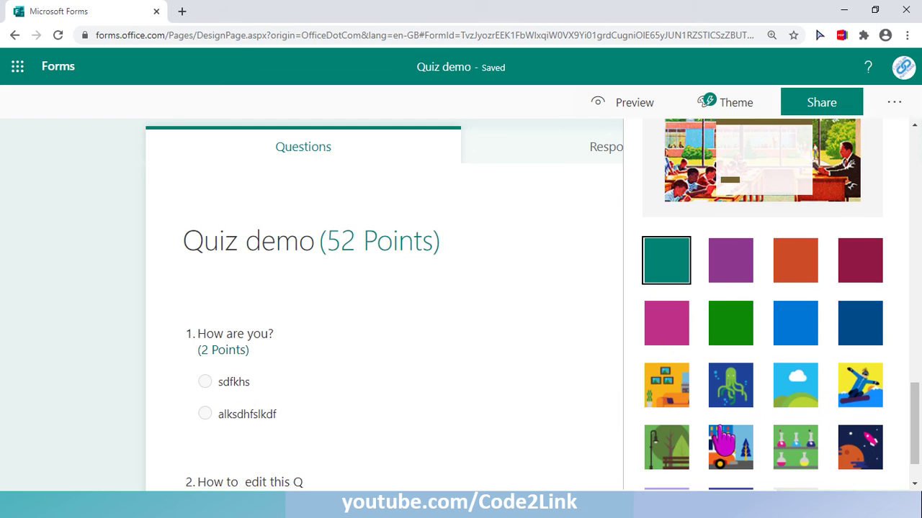
scroll(724, 443, down, 1)
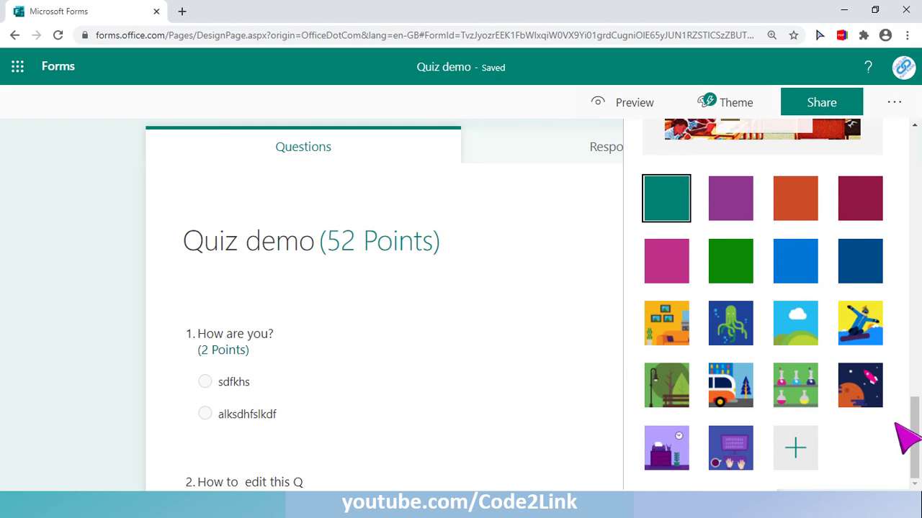
click(796, 454)
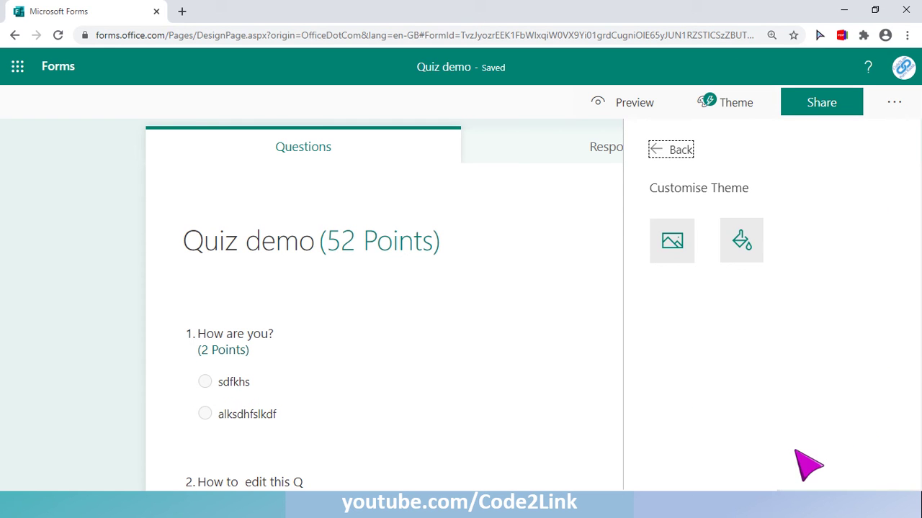
Set the custom theme image to the NeXT Computer picture from Bing Image Search
click(681, 254)
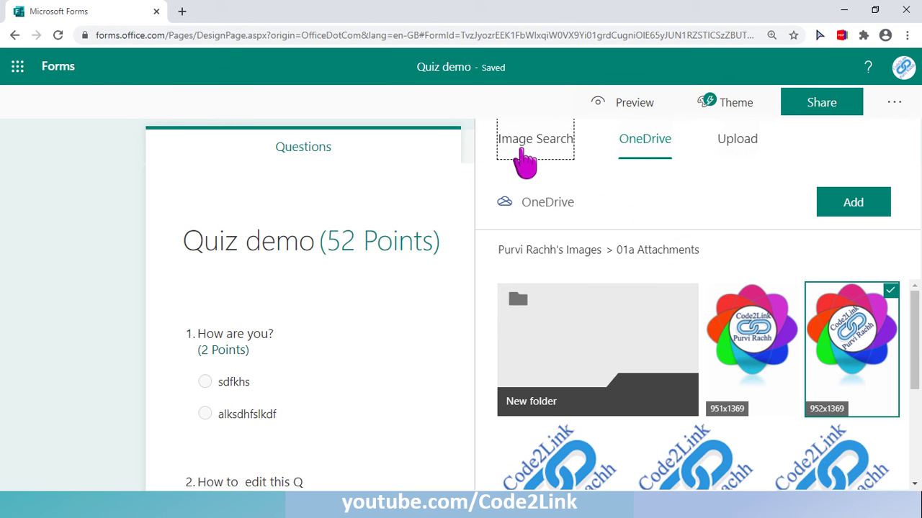
click(565, 151)
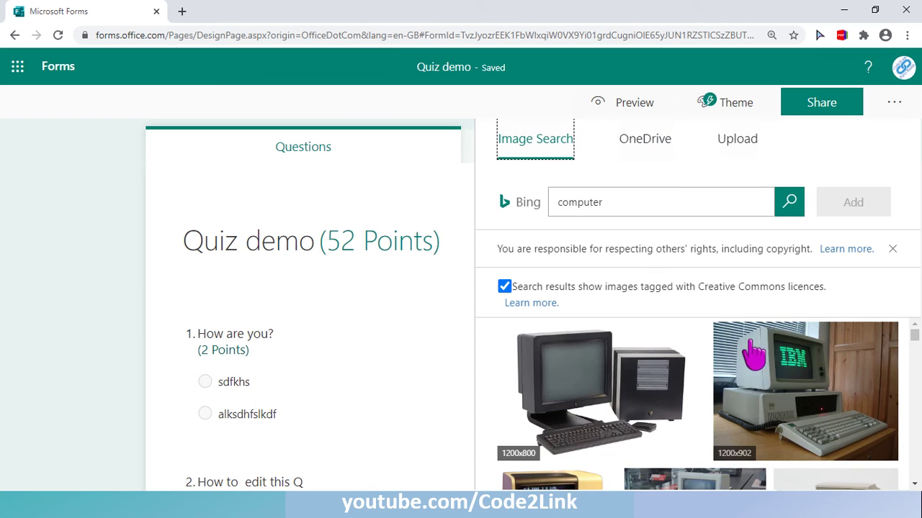
scroll(826, 389, down, 1)
scroll(825, 390, down, 2)
scroll(677, 396, up, 2)
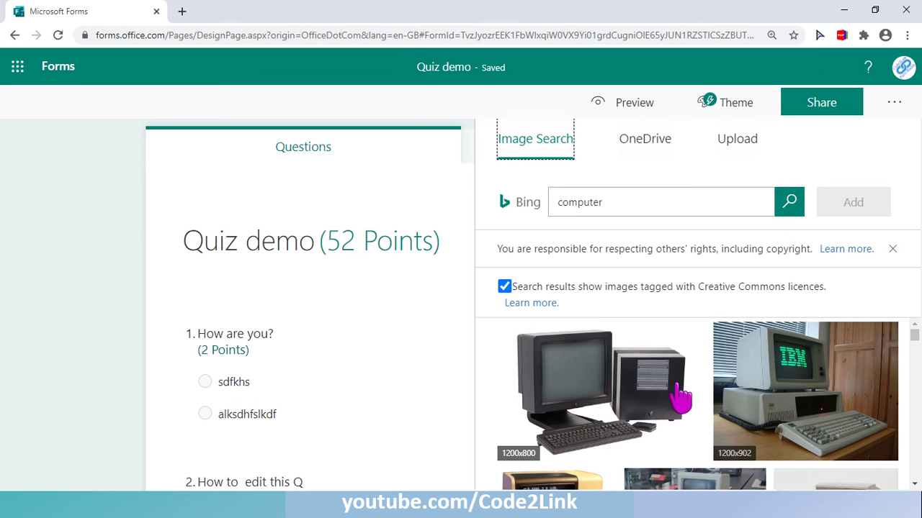
click(609, 372)
click(857, 205)
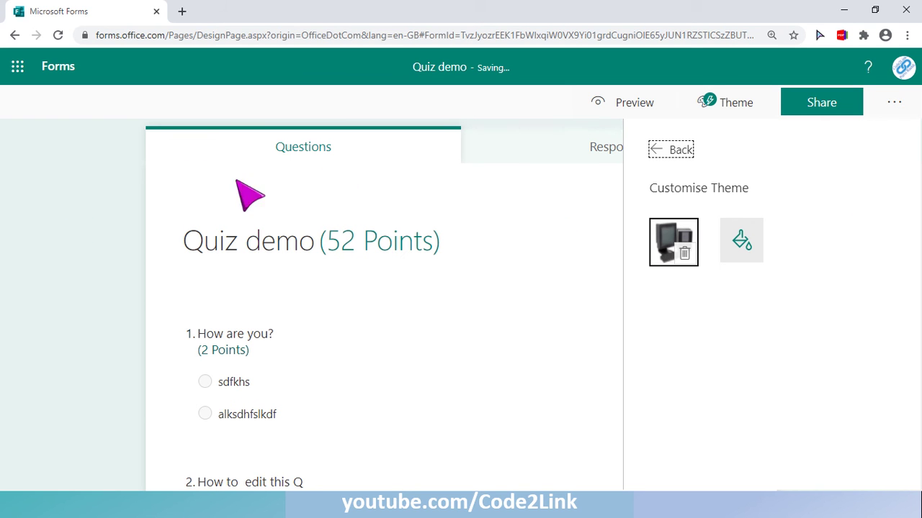
click(662, 153)
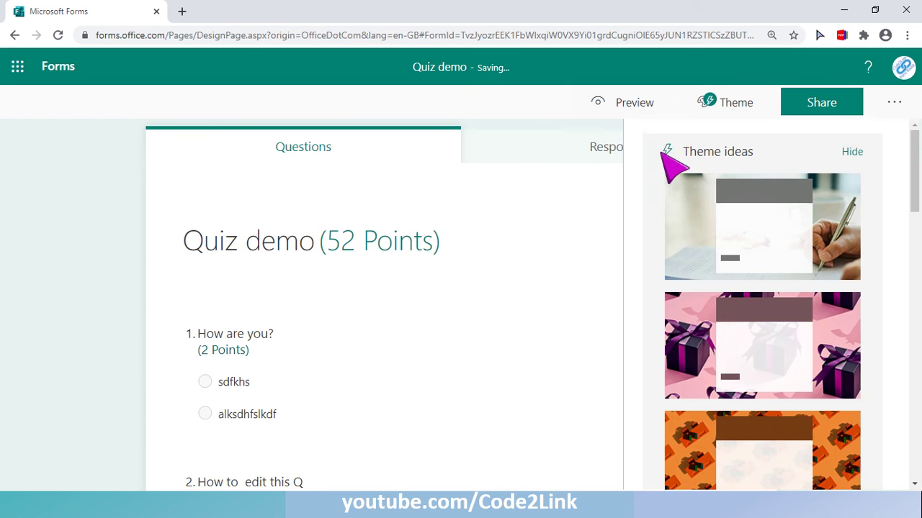
Apply the custom NeXT computer theme to the Quiz demo form
scroll(745, 312, down, 5)
scroll(745, 312, down, 5)
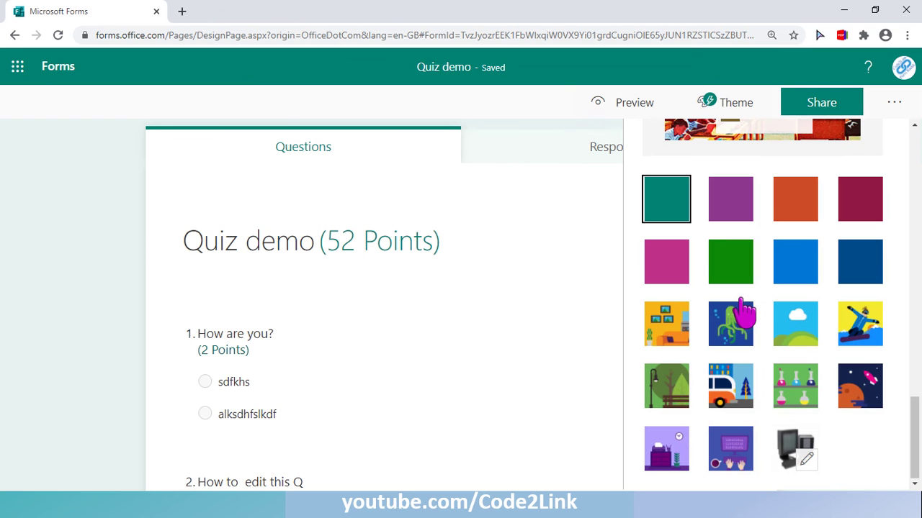
click(789, 454)
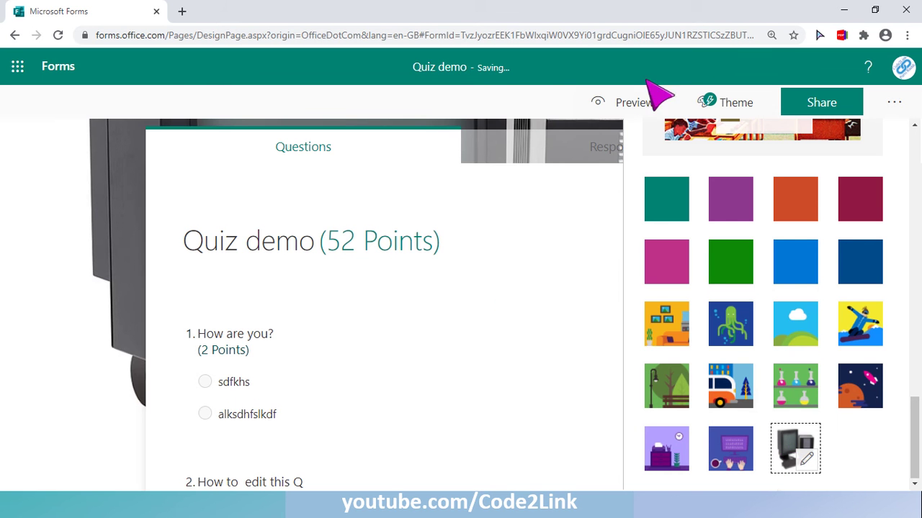
Preview the form as respondents see it, then return to editing
click(637, 103)
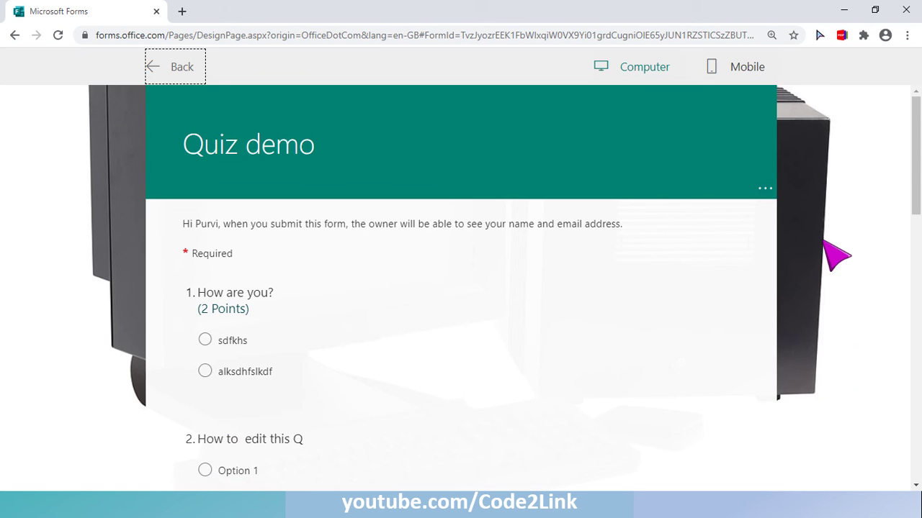
scroll(679, 216, down, 13)
scroll(670, 247, up, 5)
scroll(679, 249, up, 8)
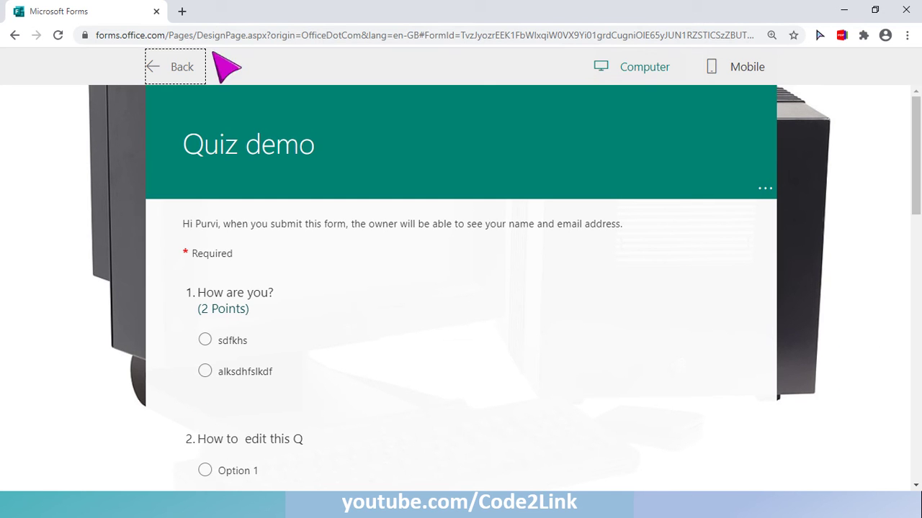
click(193, 81)
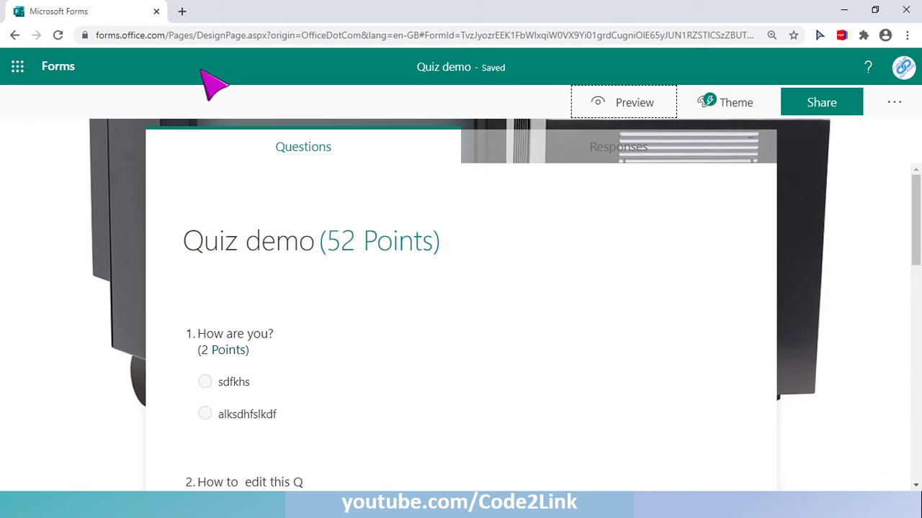
Remove the NeXT computer picture from the custom theme
click(736, 108)
scroll(752, 281, down, 15)
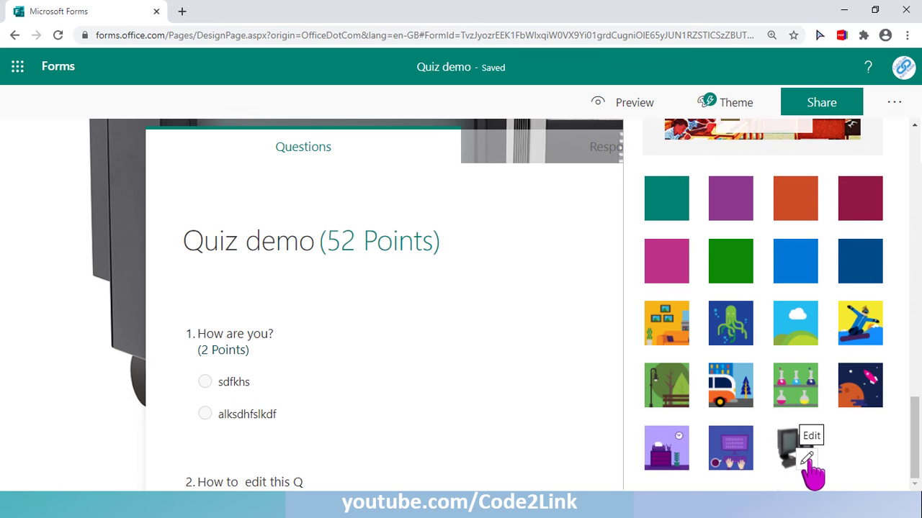
click(807, 457)
mouse_move(675, 265)
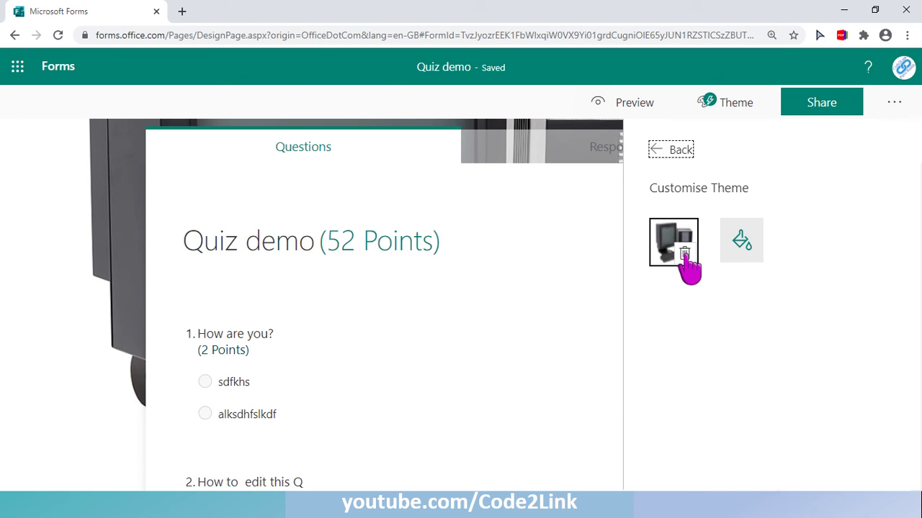
click(684, 254)
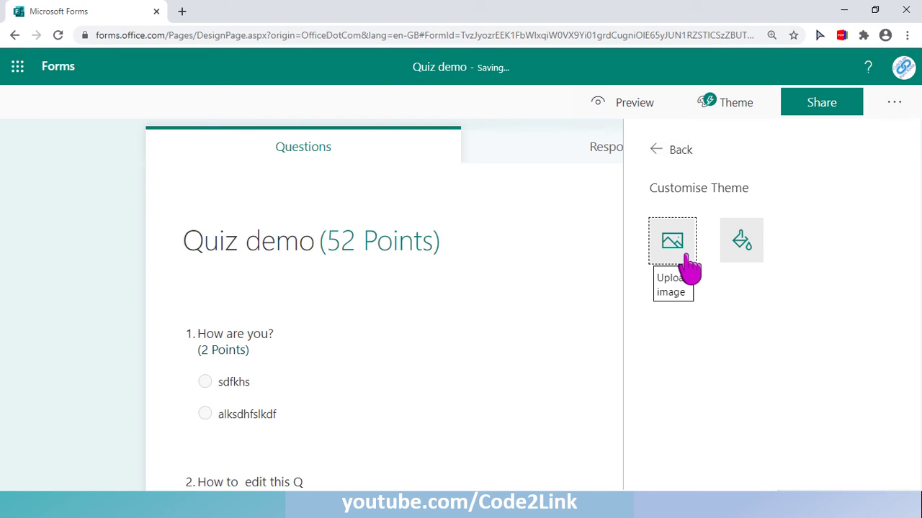
Upload the 137x128 logo image from OneDrive as the custom background
click(680, 252)
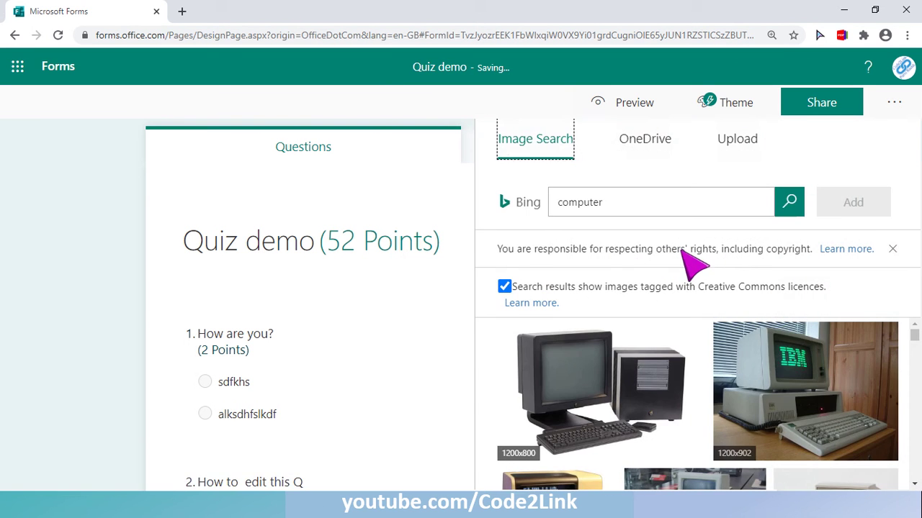
click(647, 138)
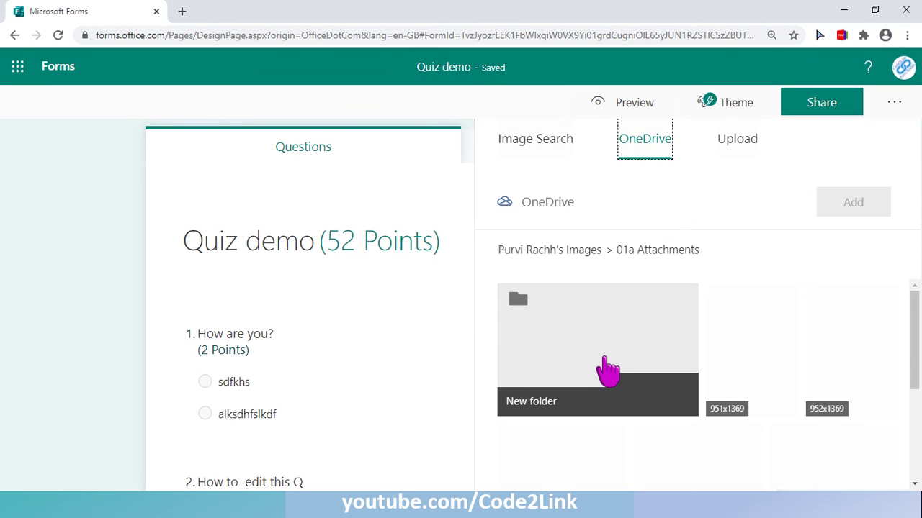
scroll(604, 370, down, 2)
scroll(607, 371, up, 1)
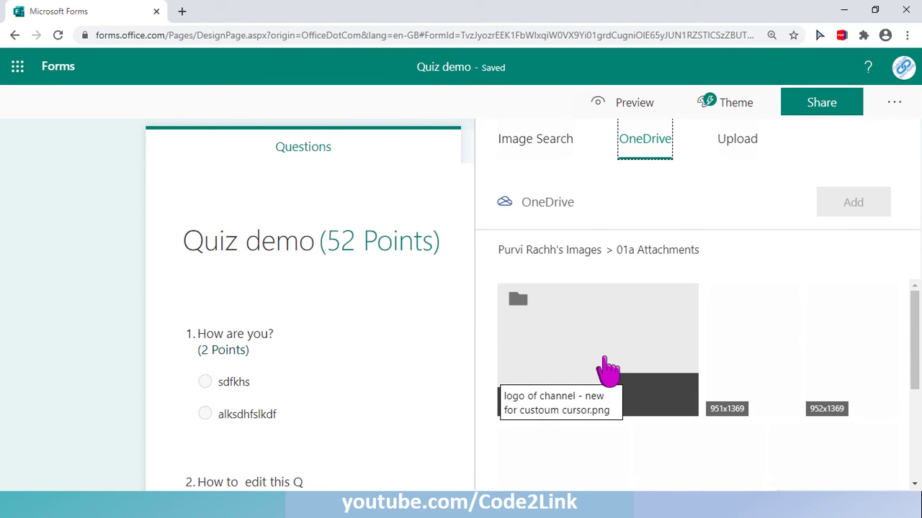
scroll(607, 371, down, 1)
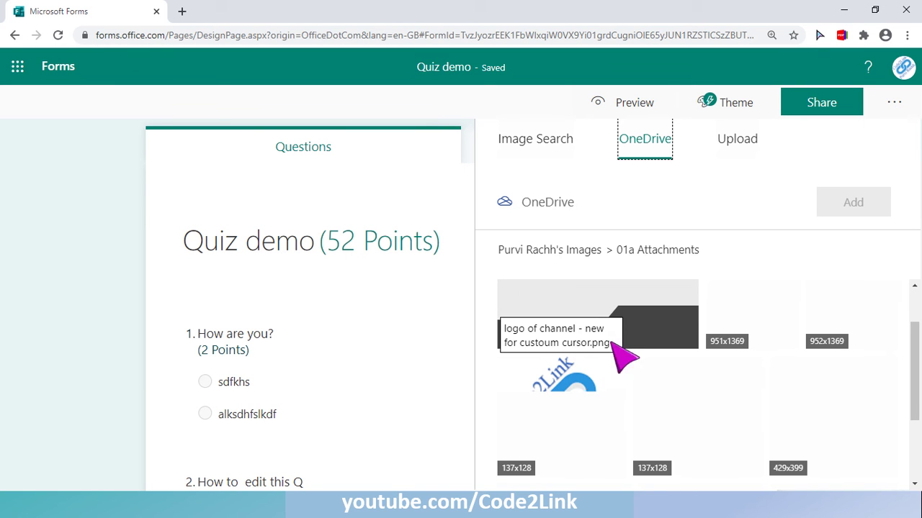
click(568, 381)
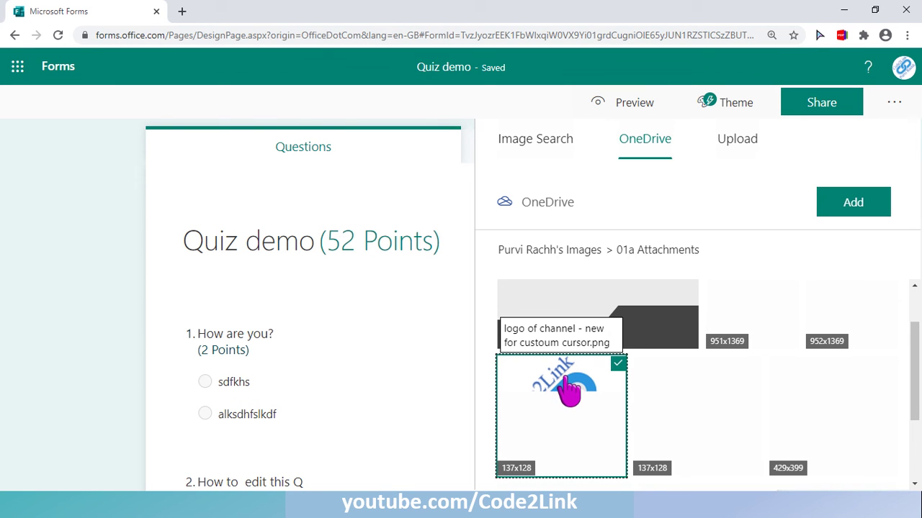
click(867, 205)
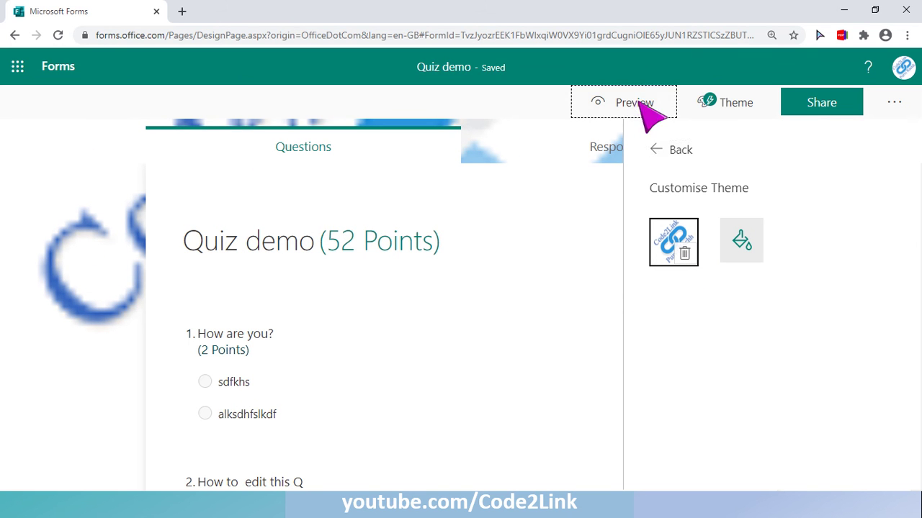
Preview the form with its logo background and go back to the questions editor
click(634, 103)
scroll(4, 309, down, 4)
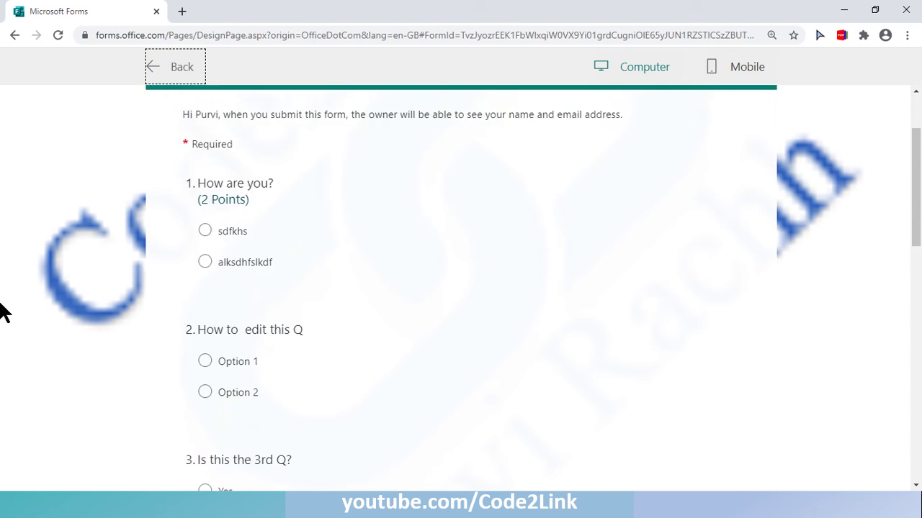
scroll(70, 328, up, 4)
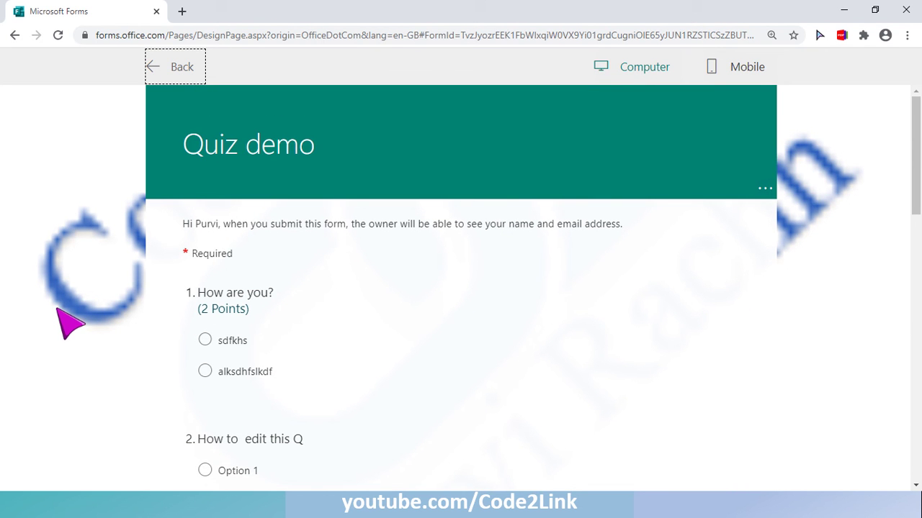
click(178, 69)
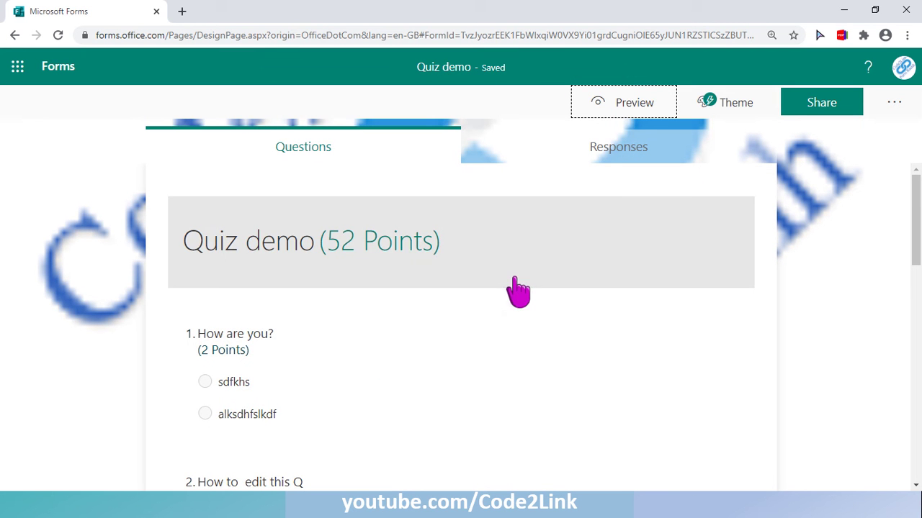
Open question 1 of the quiz for editing
click(527, 297)
scroll(529, 309, down, 2)
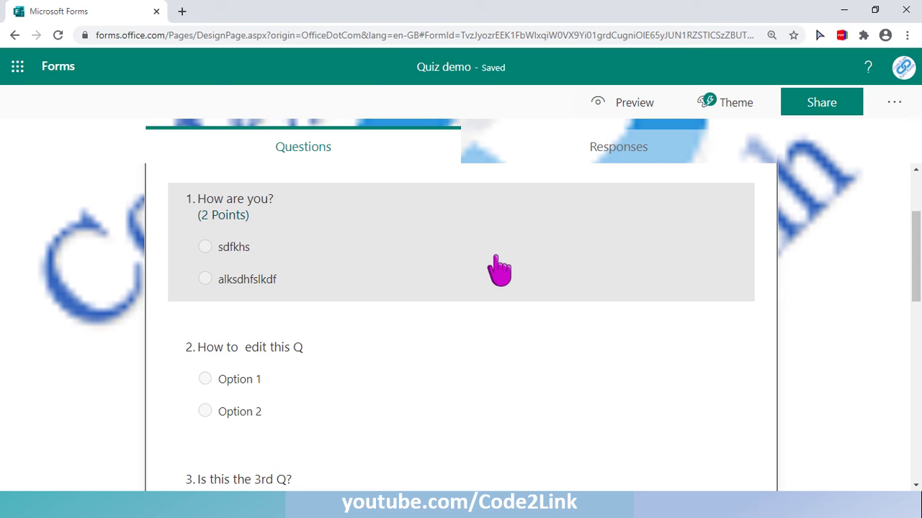
click(496, 258)
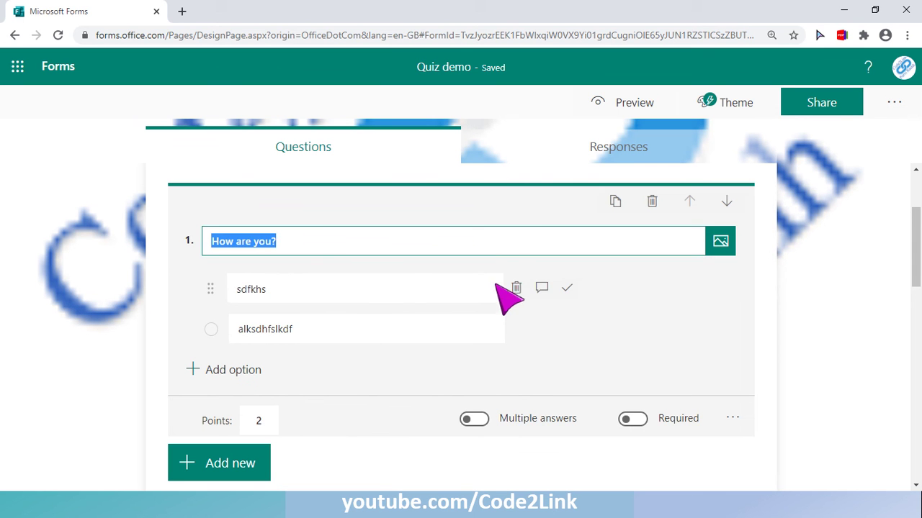
scroll(219, 435, down, 2)
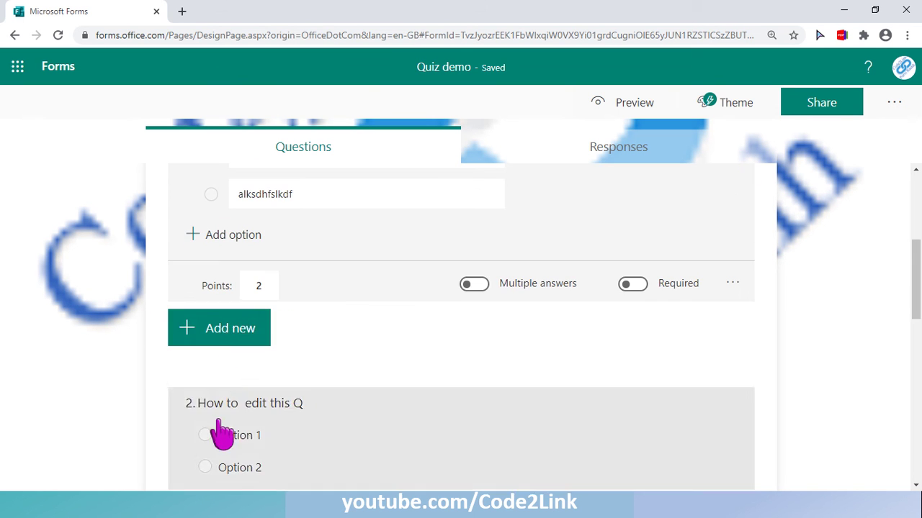
Add a new Choice question and open Insert media for its title
click(225, 339)
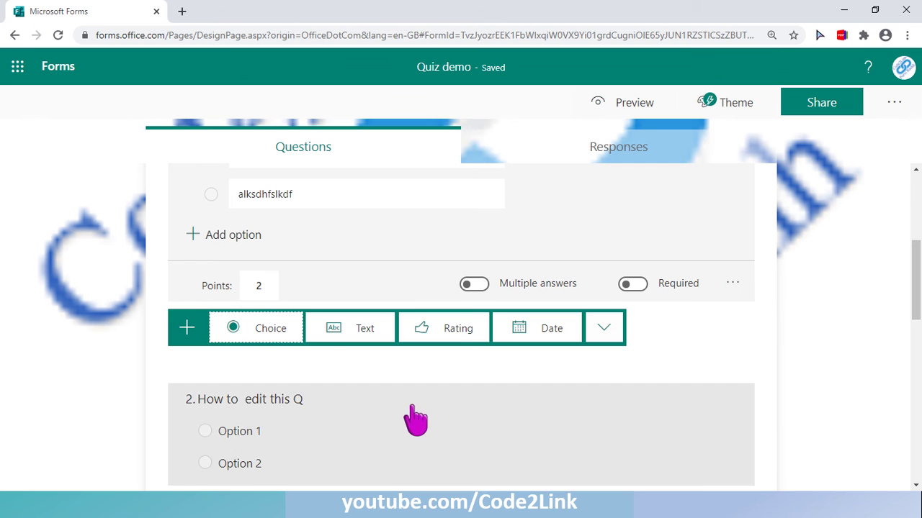
click(272, 333)
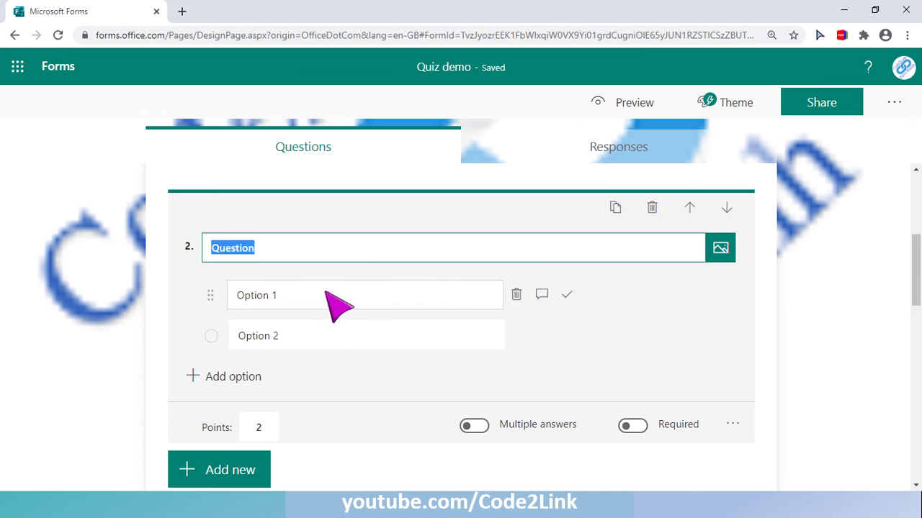
click(722, 249)
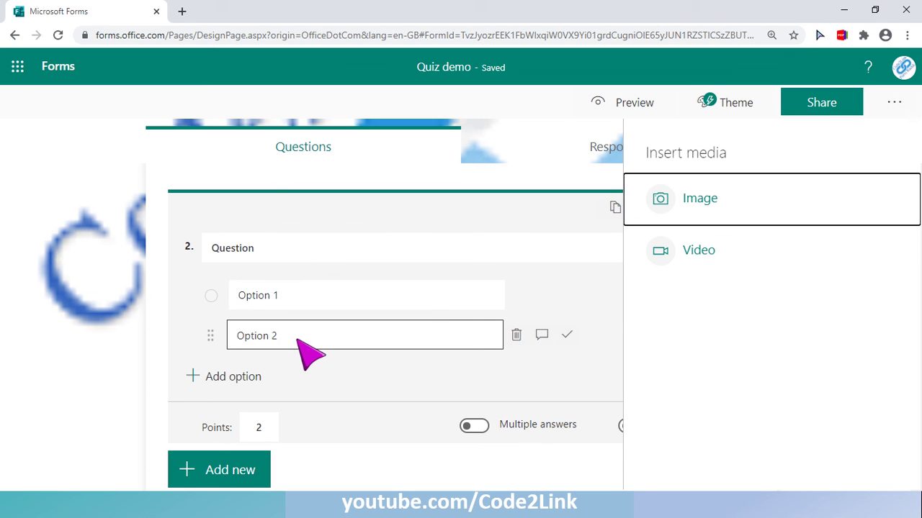
Choose Image and add the Code2Link logo thumbnail from the OneDrive tab
click(716, 200)
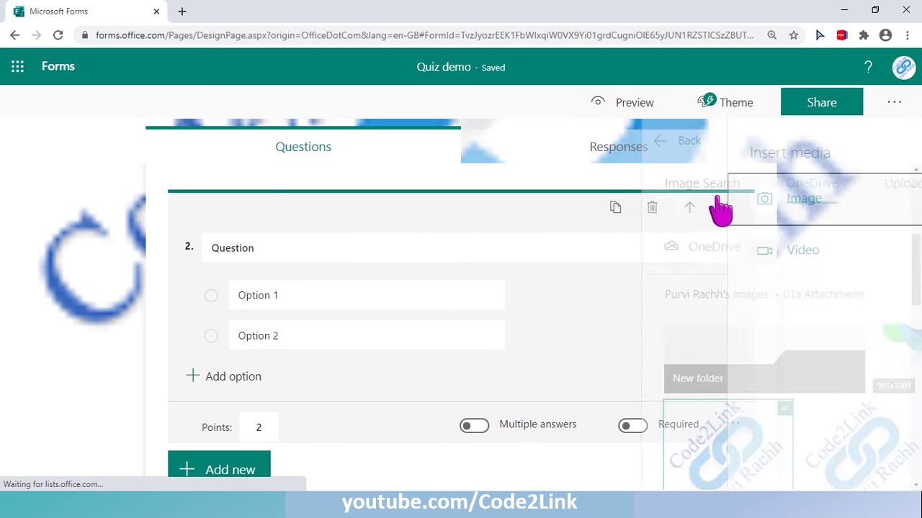
scroll(753, 370, up, 1)
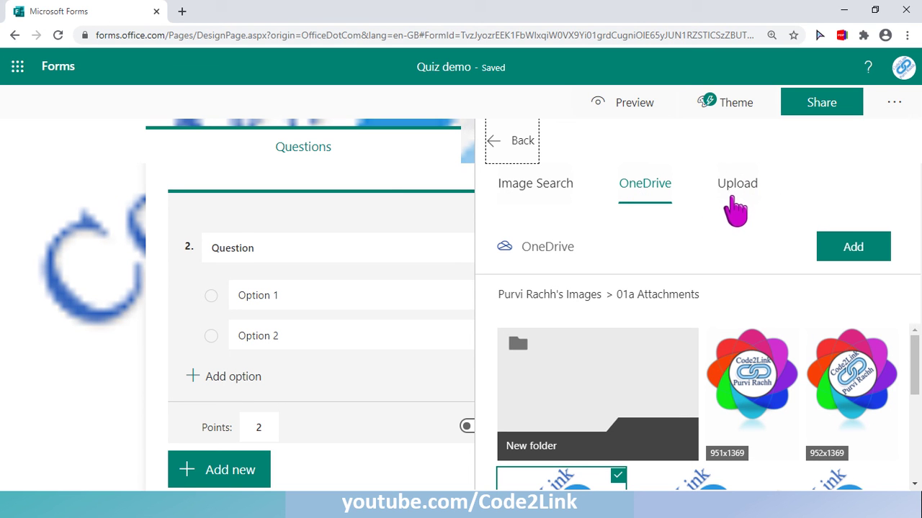
click(846, 374)
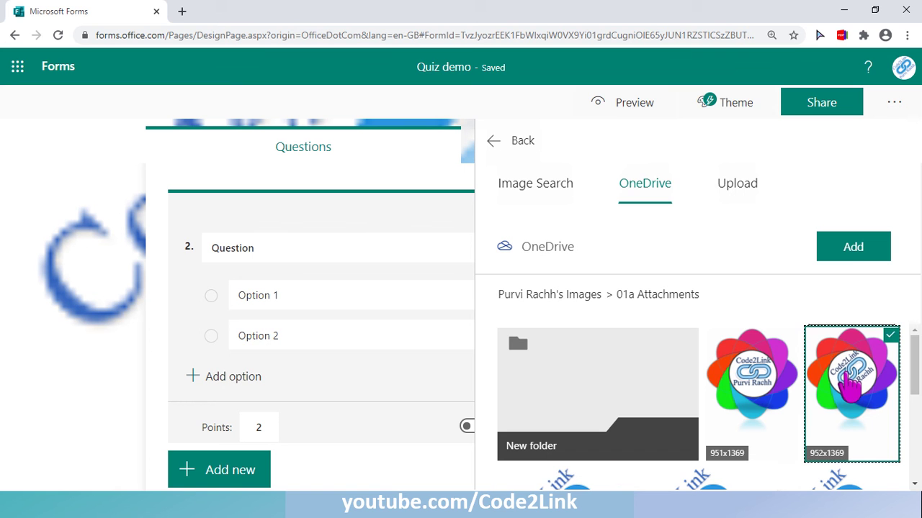
click(846, 249)
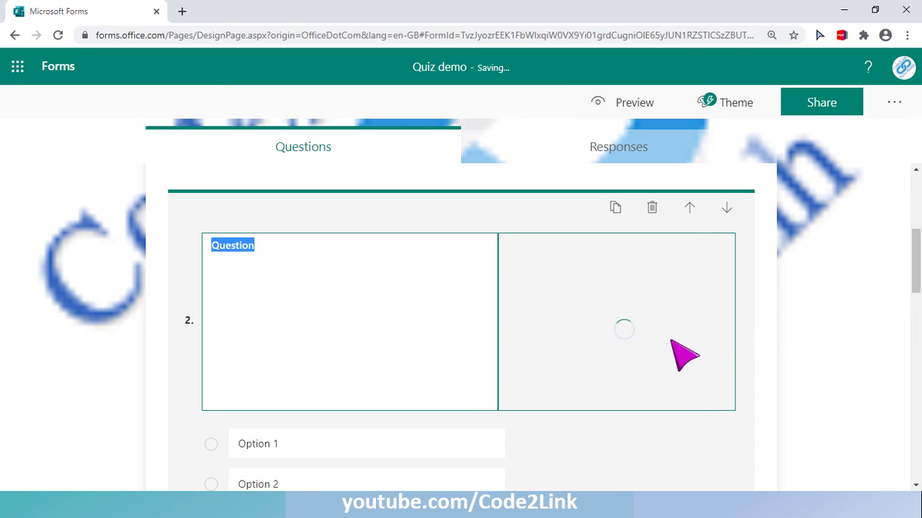
Title question 2 'Which is your favorite Channel?' and set Option 1 to Code2Link
click(384, 264)
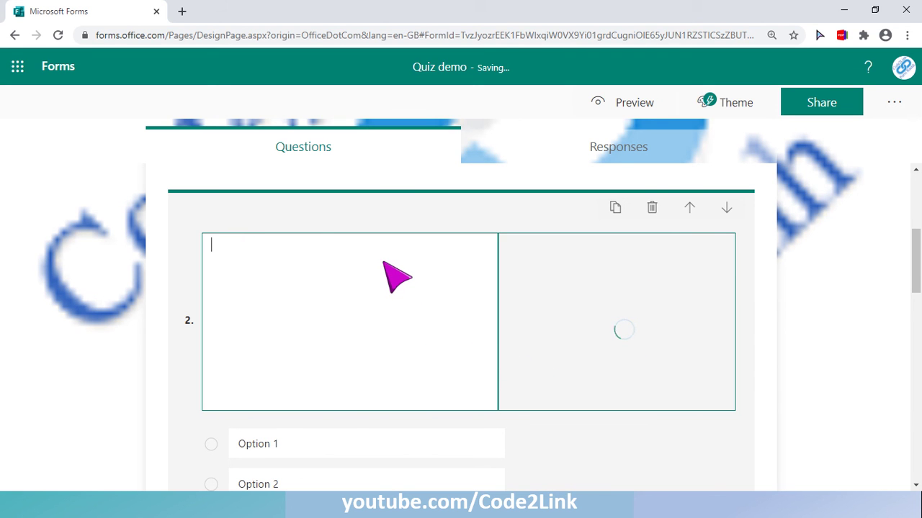
text(Which is your favorite Channel?)
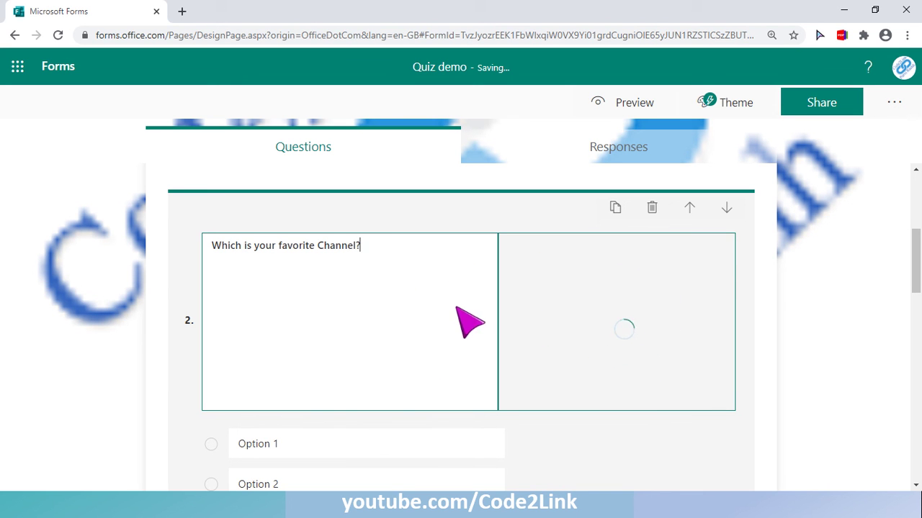
click(350, 443)
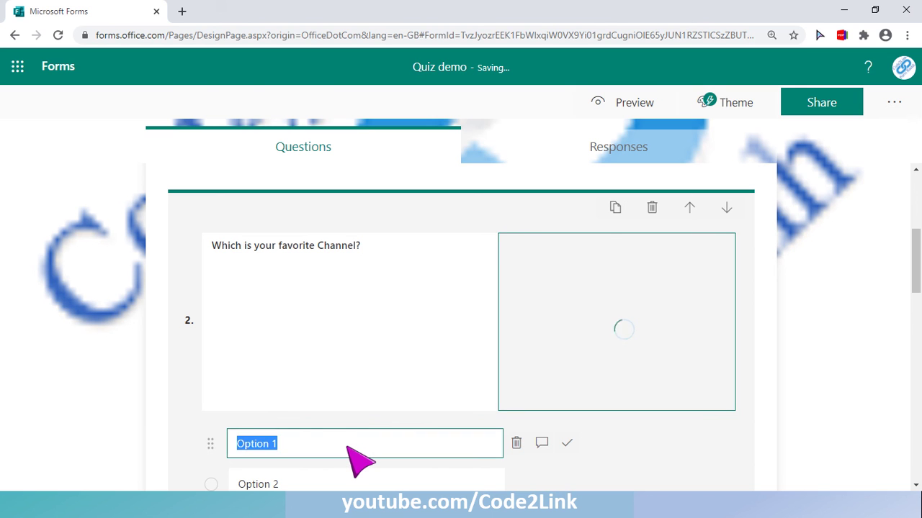
text(Code2Link)
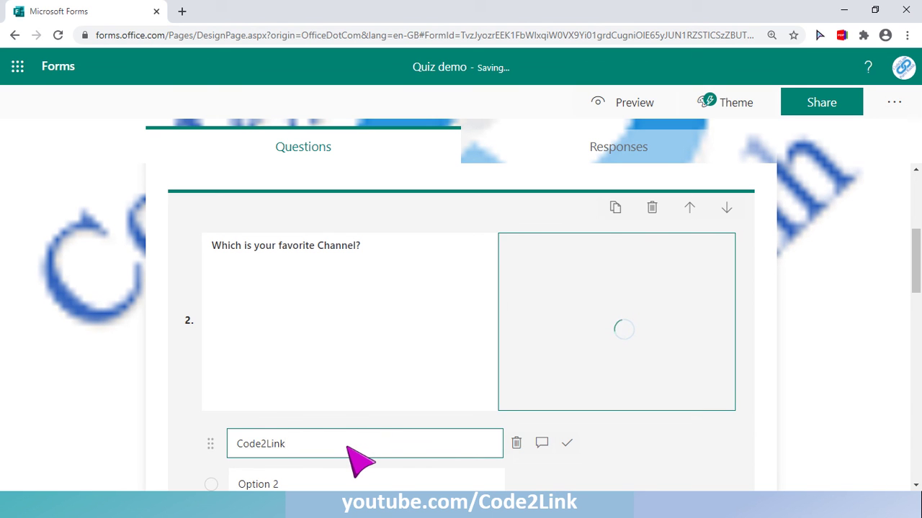
drag(348, 446, 238, 444)
key(ctrl+c)
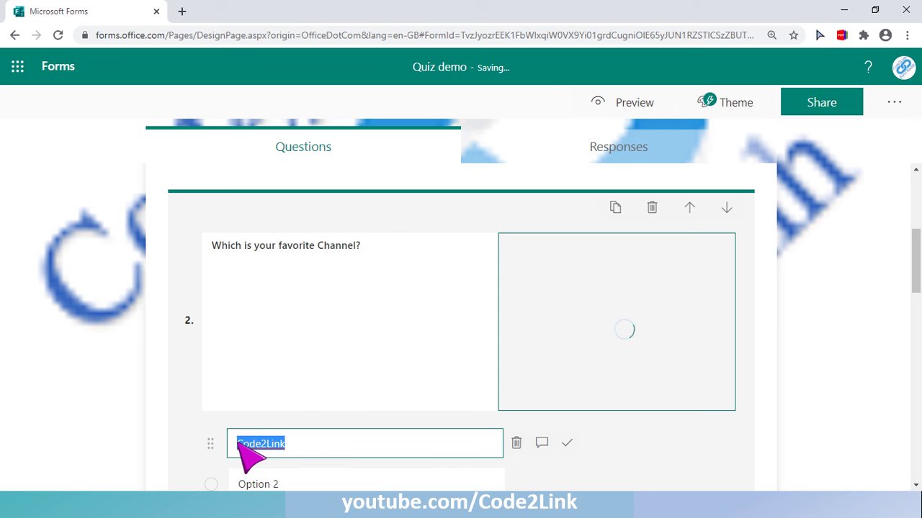
Set Option 2 to Code2Link as well and finish editing the options
click(258, 483)
key(ctrl+v)
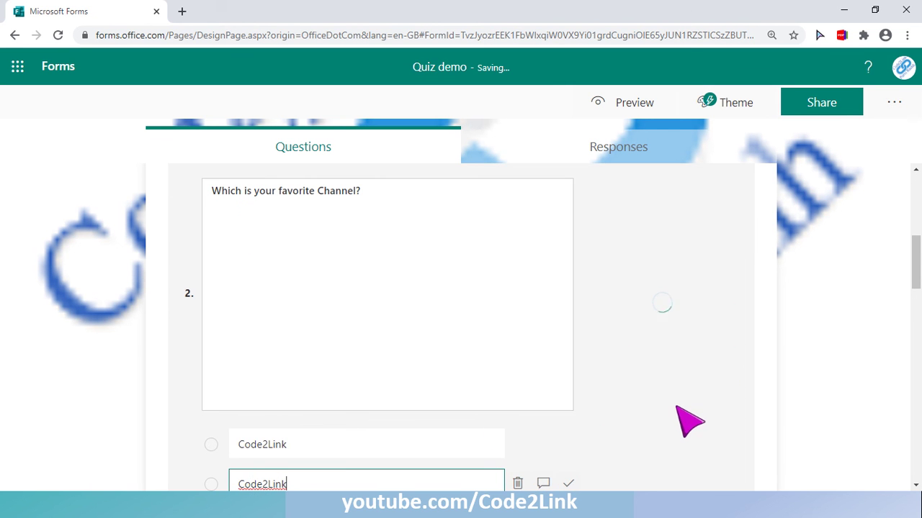
scroll(678, 428, down, 2)
scroll(643, 360, up, 3)
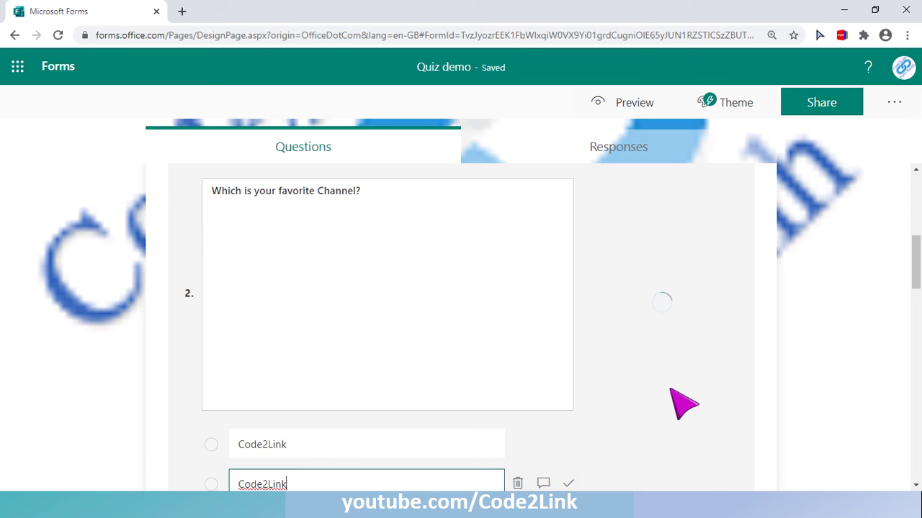
click(663, 329)
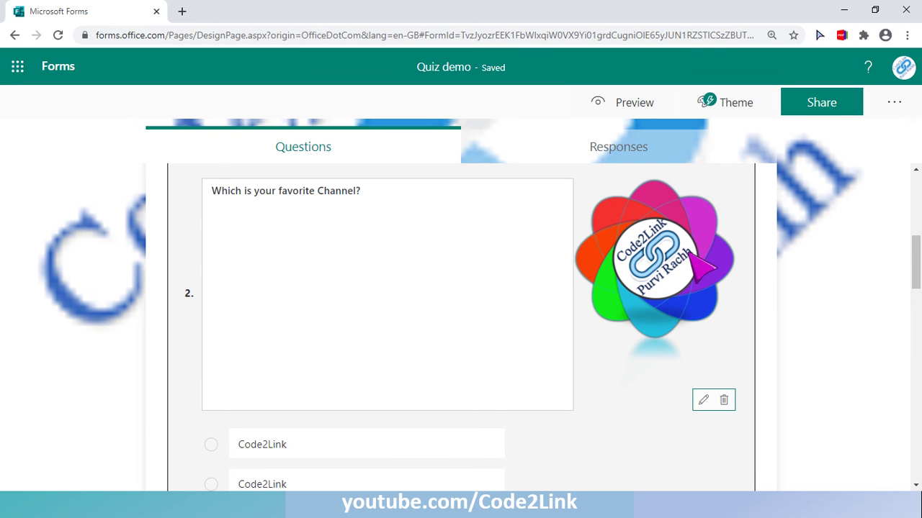
click(837, 288)
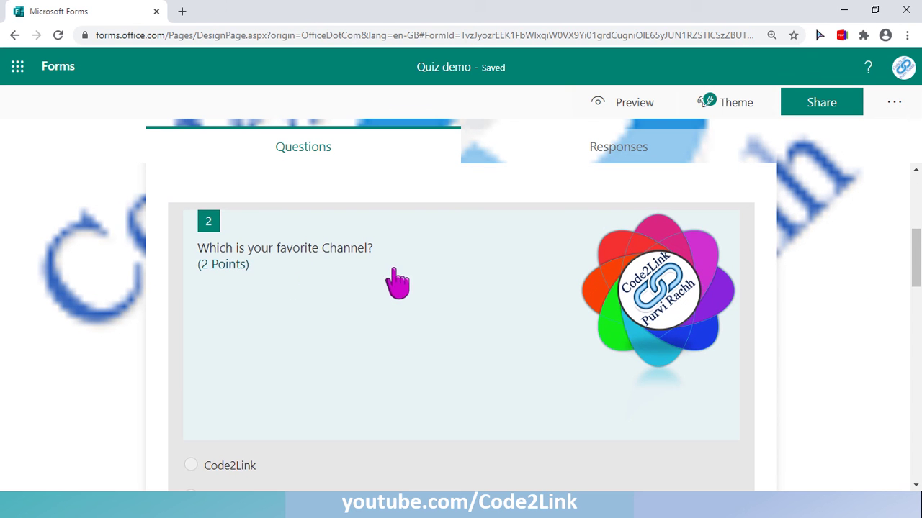
scroll(691, 310, down, 1)
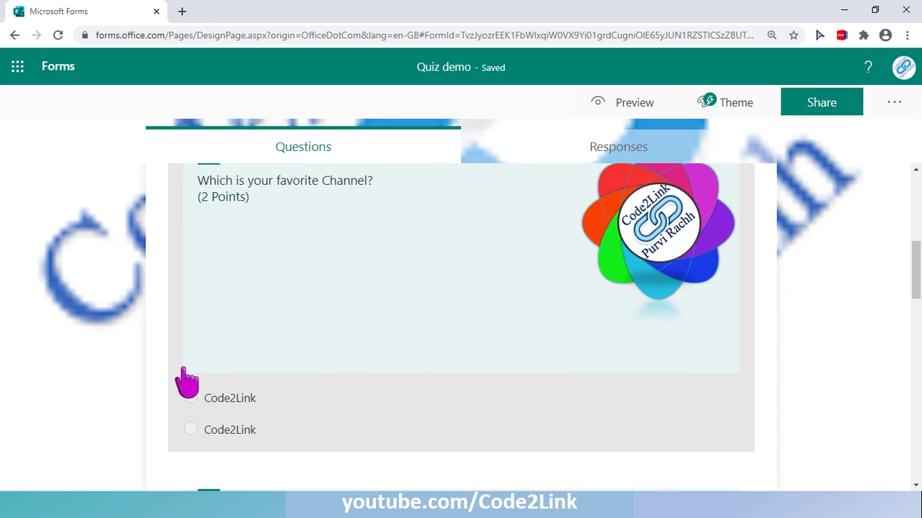
scroll(261, 417, down, 1)
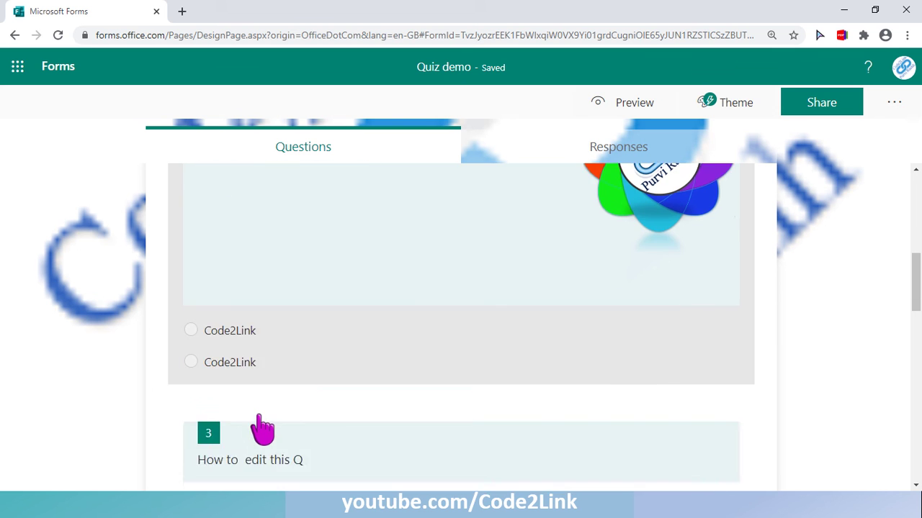
scroll(262, 428, up, 3)
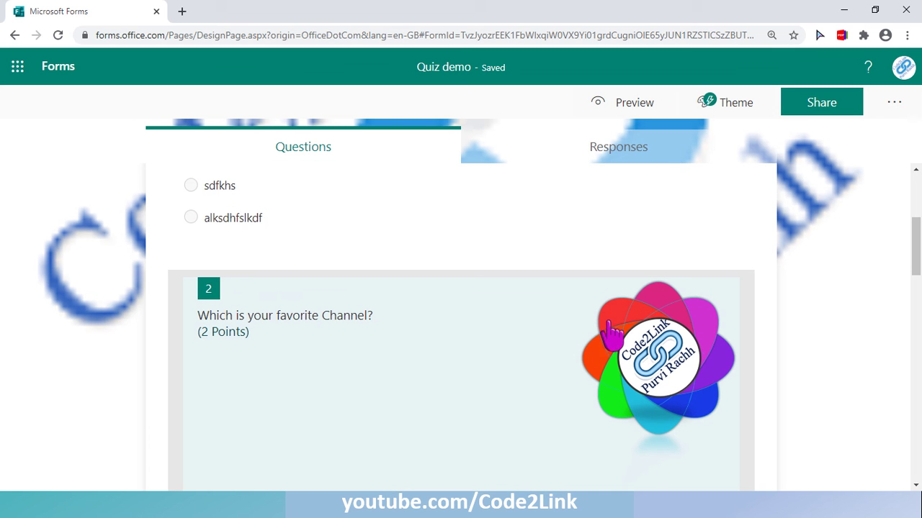
scroll(648, 378, down, 1)
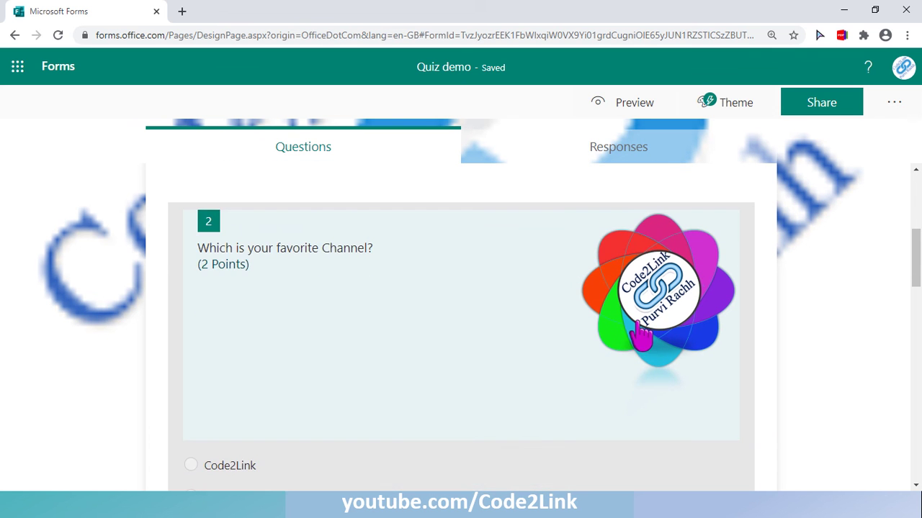
click(643, 327)
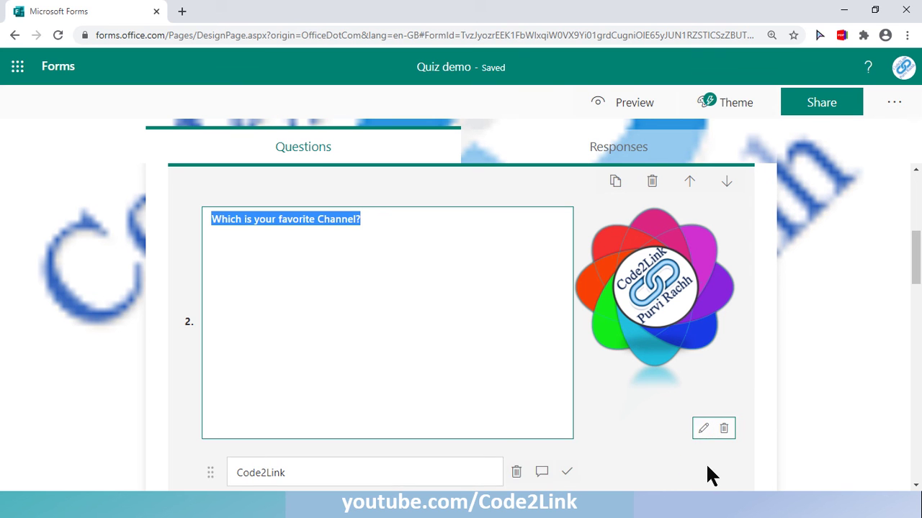
Make question 2's logo fill its image area and give it alt text 'Channel logo'
click(702, 430)
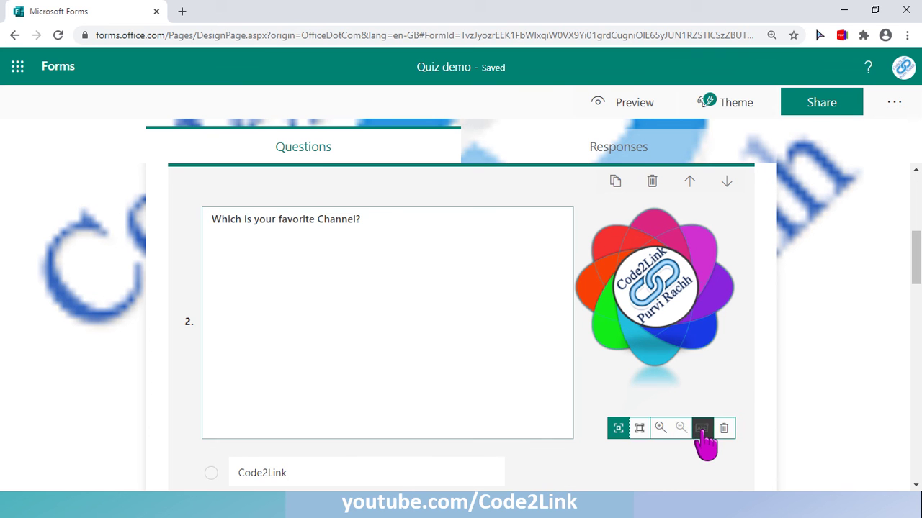
click(617, 430)
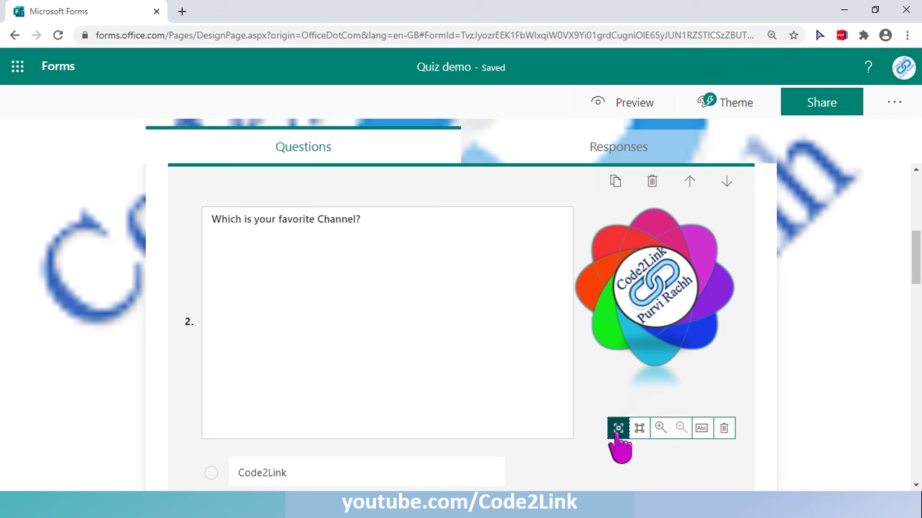
click(639, 429)
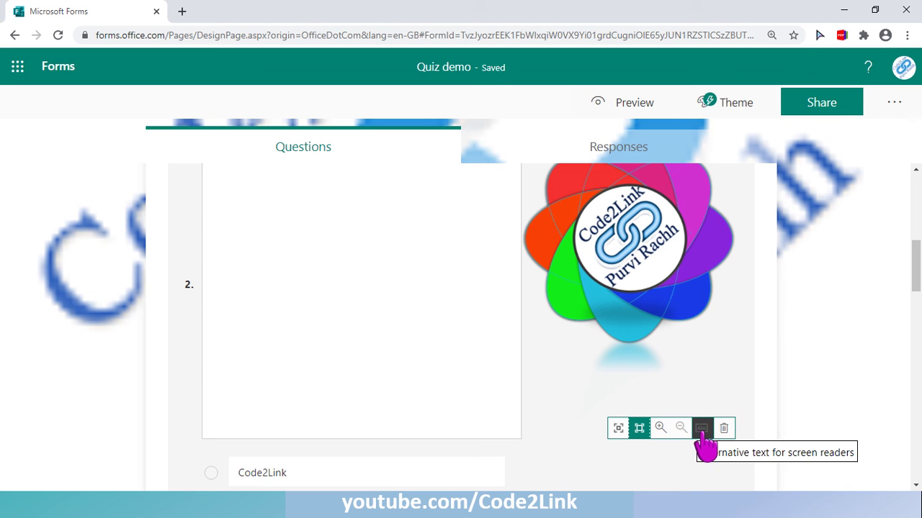
click(702, 431)
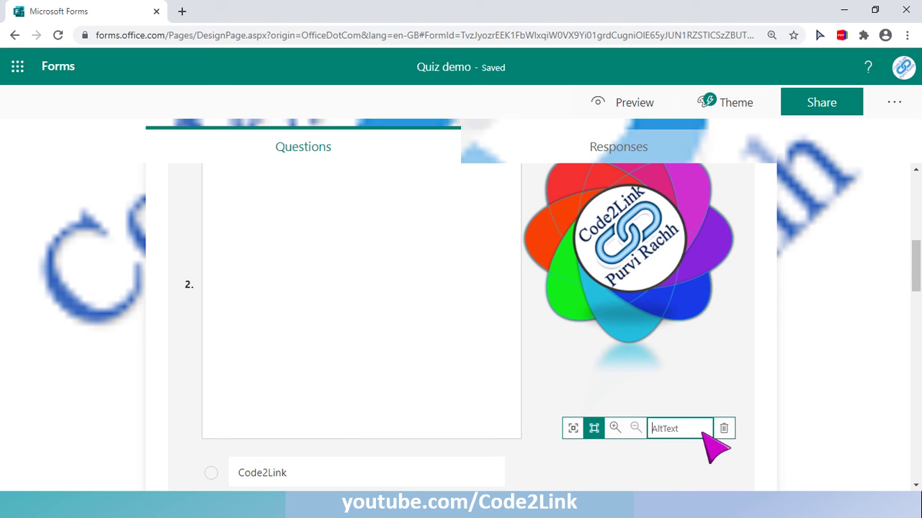
text(Channel logo)
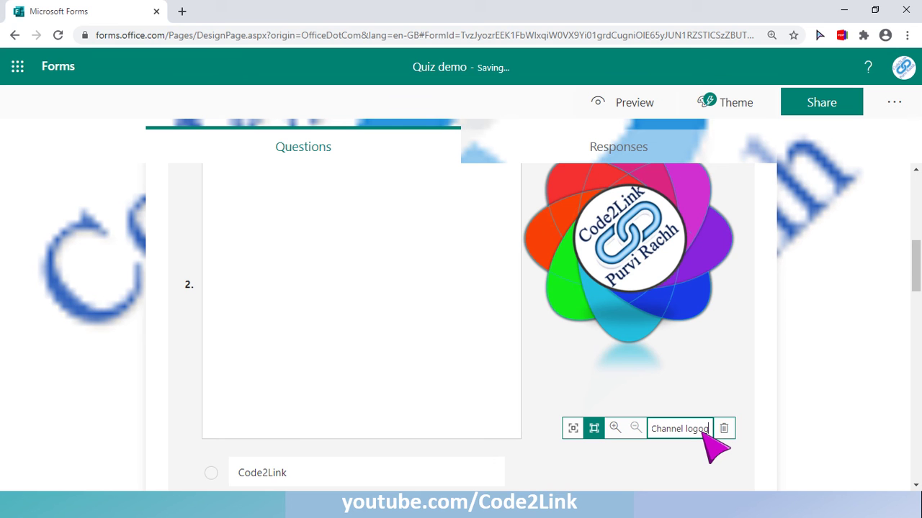
Finish editing question 2, then advance the slide show to the 'Part 8' upcoming-video slide
click(792, 389)
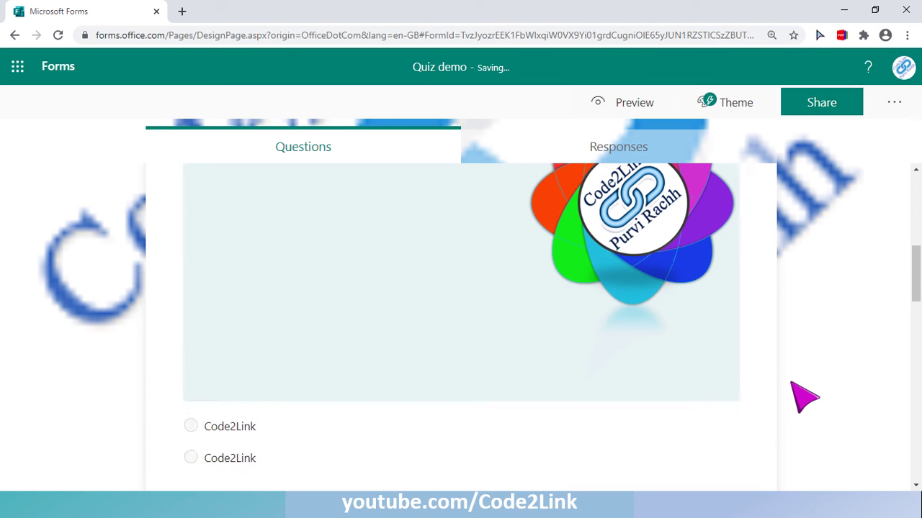
scroll(467, 389, up, 2)
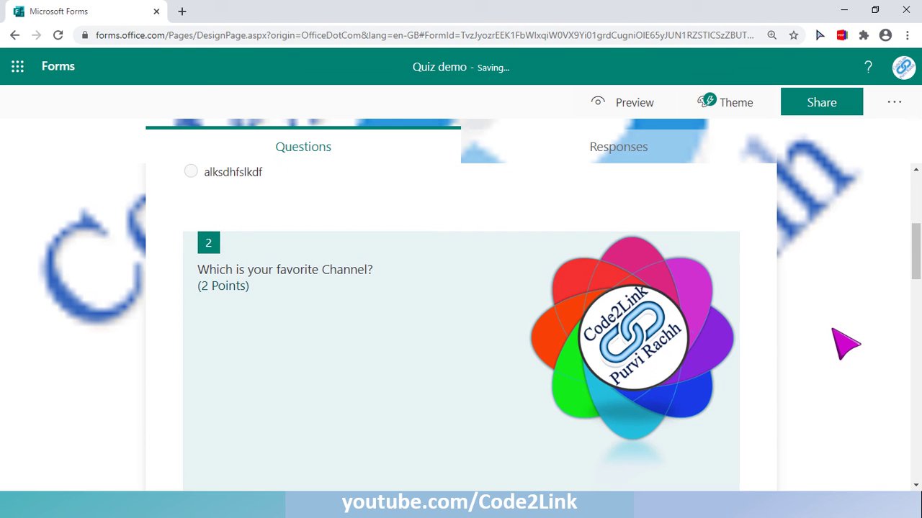
scroll(628, 330, down, 2)
scroll(627, 329, down, 1)
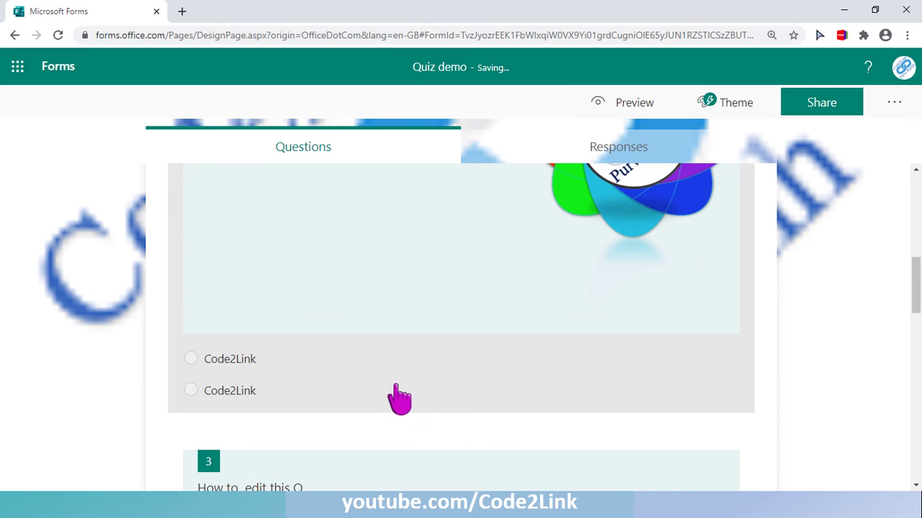
scroll(411, 331, up, 3)
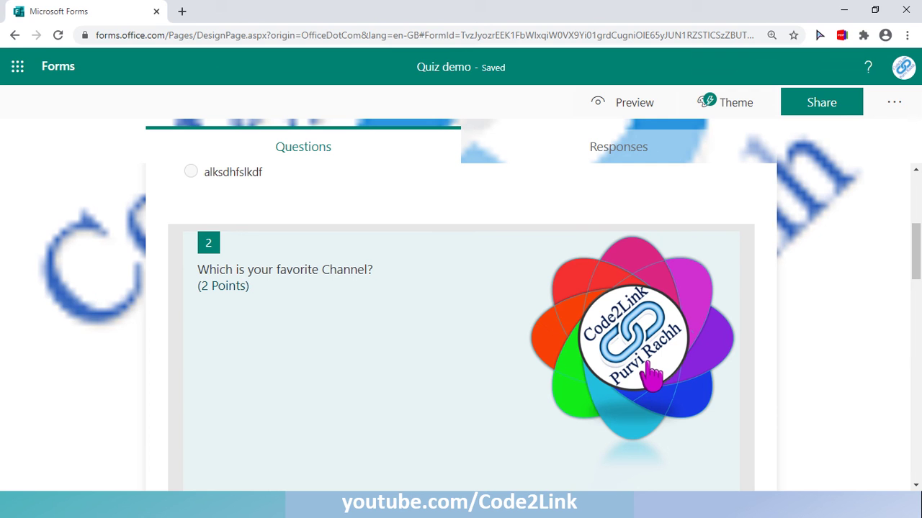
key(alt+Tab)
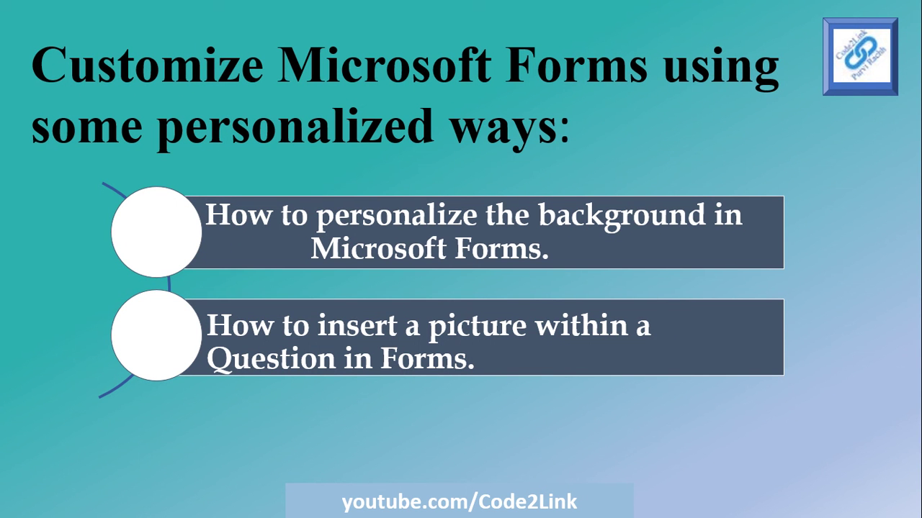
key(Right)
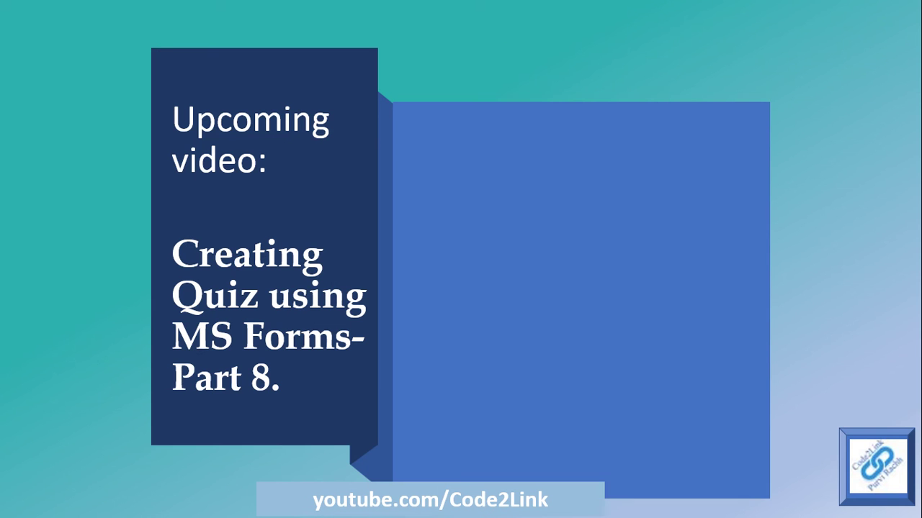